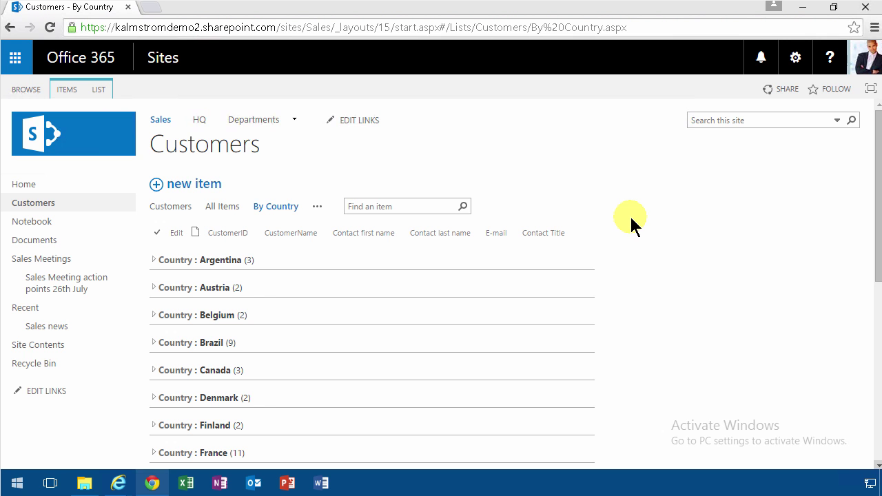
From the settings gear, add a new site page named ChooseCountrySeeCustomer.
left_click(796, 59)
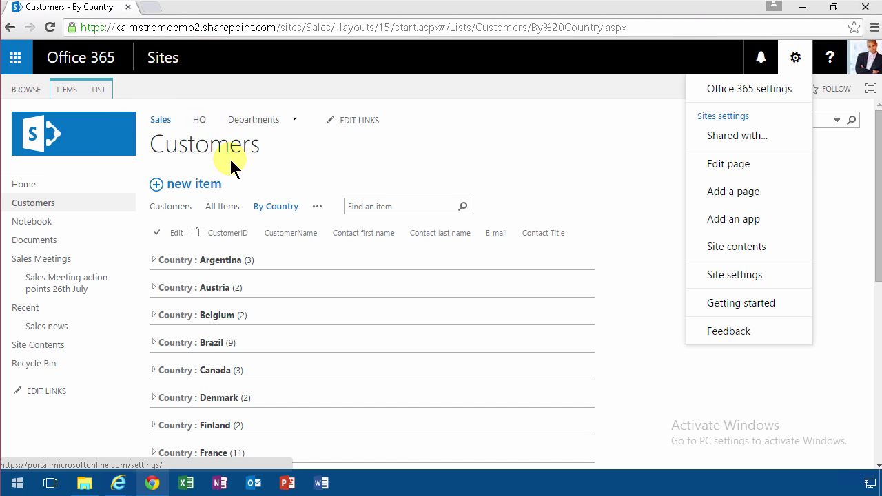
left_click(742, 193)
type("ChooseCountrySeeCustomer")
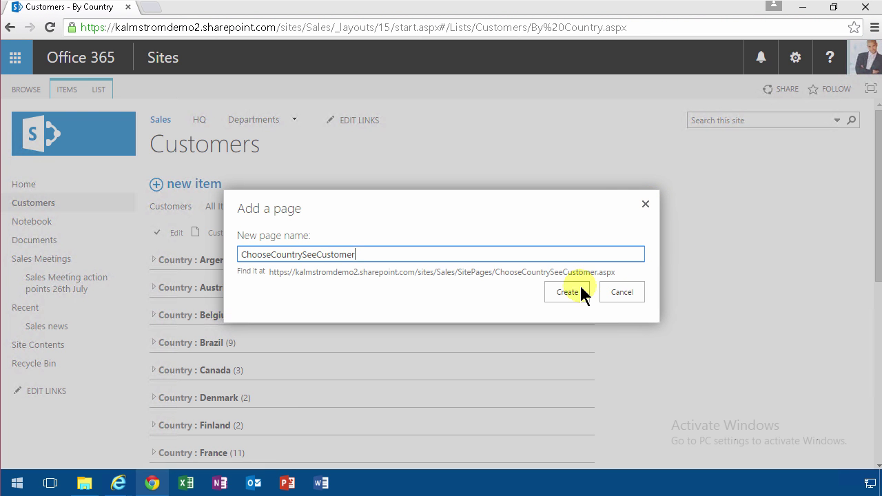
left_click(577, 293)
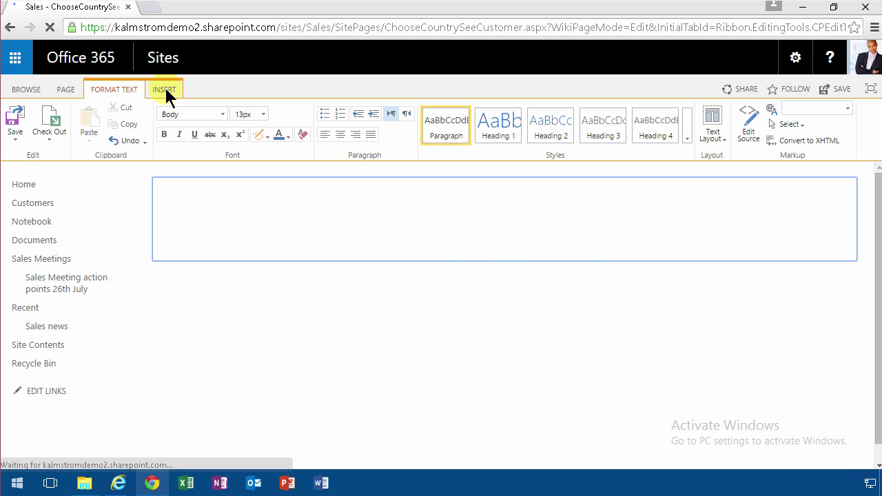
Insert the Customers list web part from Apps onto the page and select it.
left_click(164, 89)
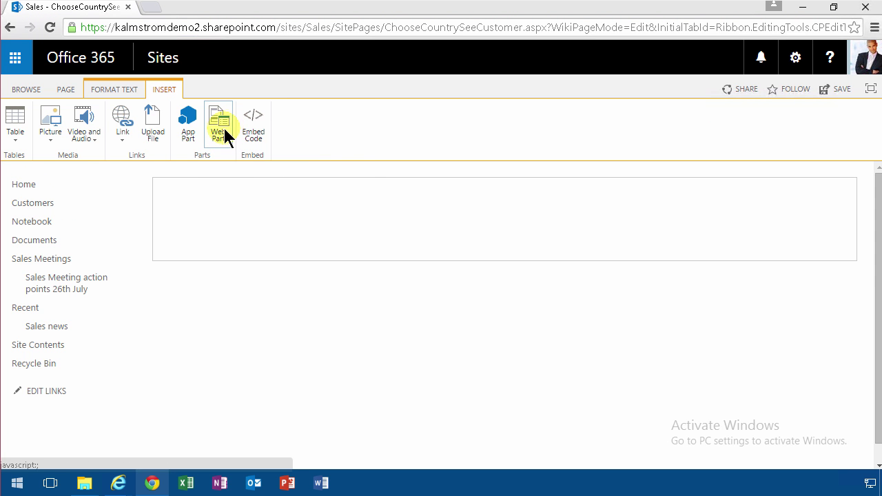
left_click(225, 128)
left_click(174, 193)
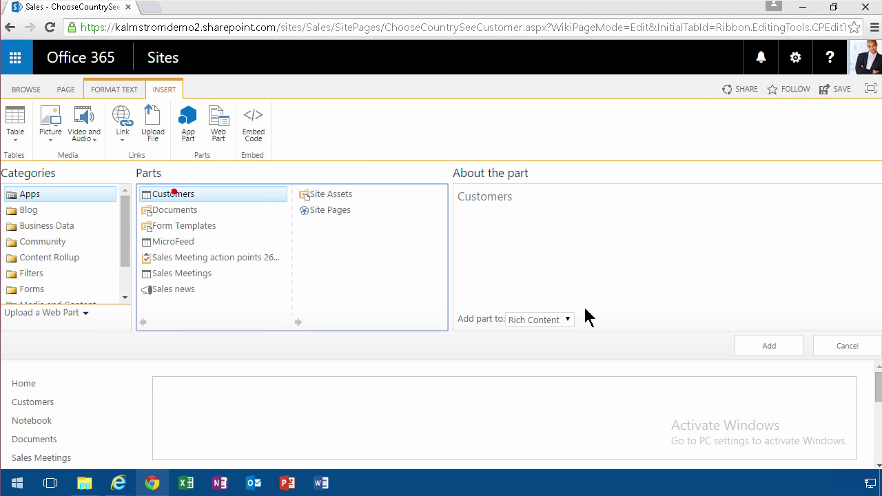
left_click(776, 347)
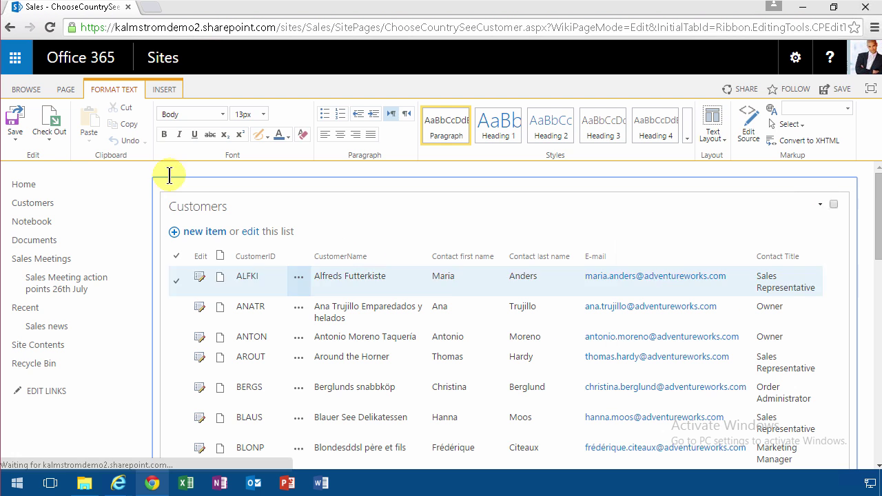
left_click(159, 190)
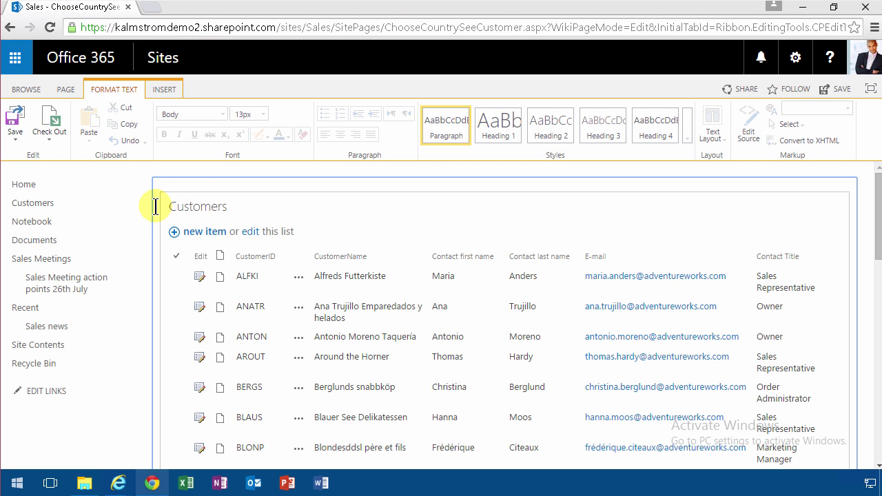
Add a Choice Filter web part from the Filters category below Customers and select it.
left_click(244, 199)
left_click(164, 91)
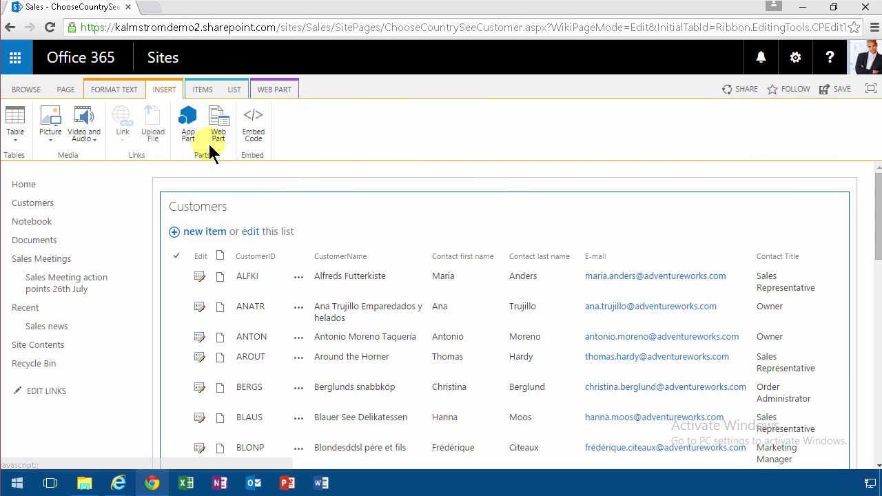
left_click(217, 123)
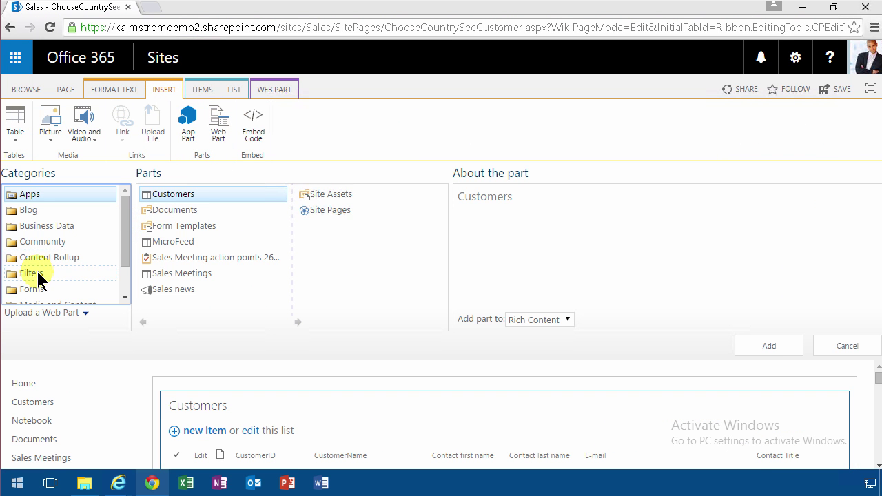
left_click(36, 272)
left_click(180, 209)
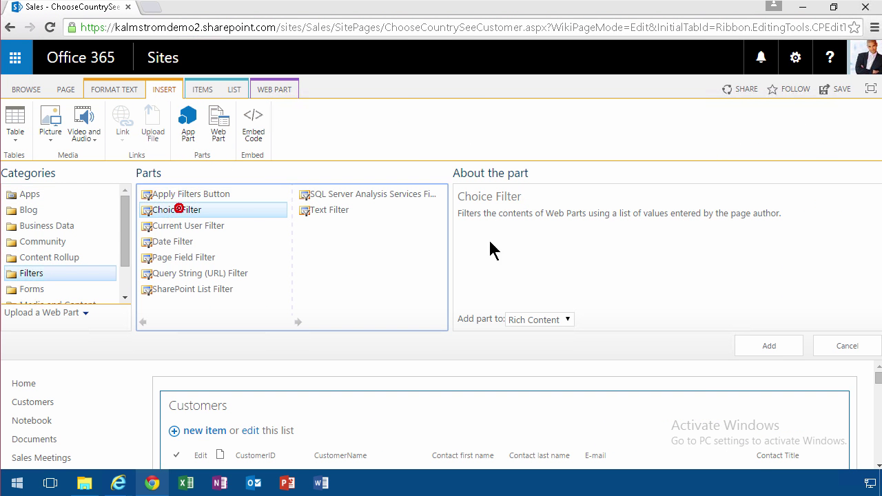
left_click(768, 346)
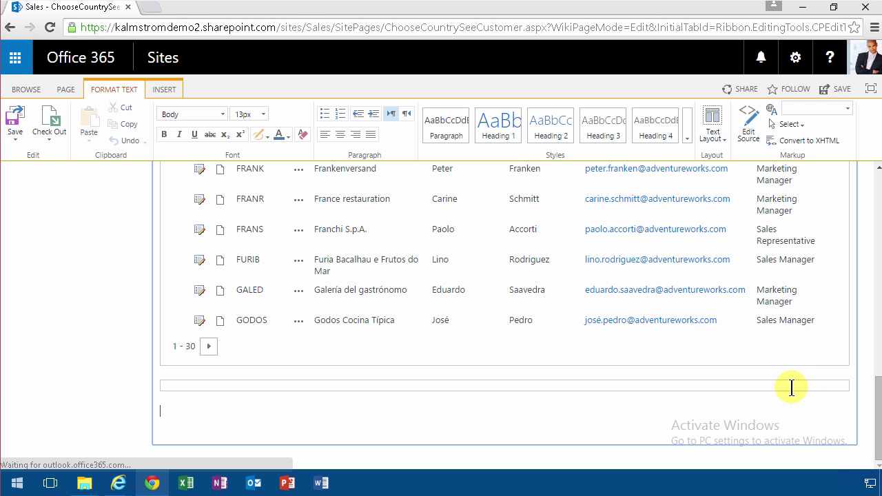
left_click(786, 385)
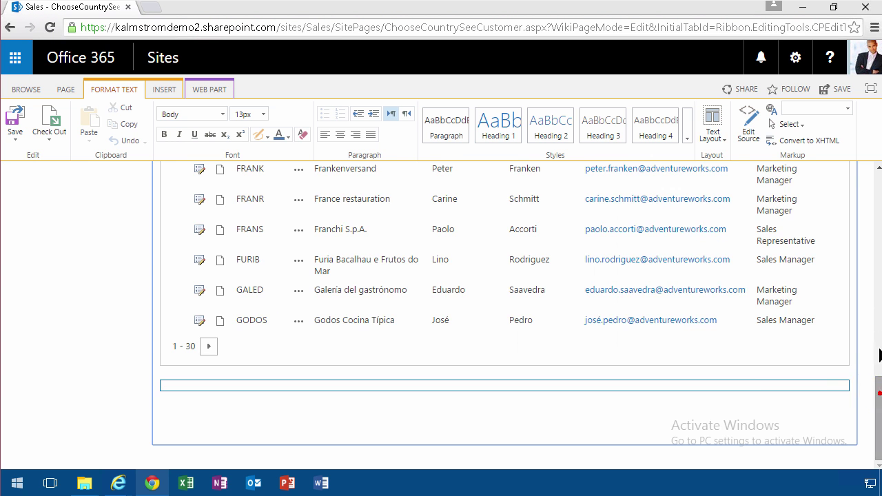
Minimize the Customers list web part from its options menu.
left_click_drag(880, 355, 866, 173)
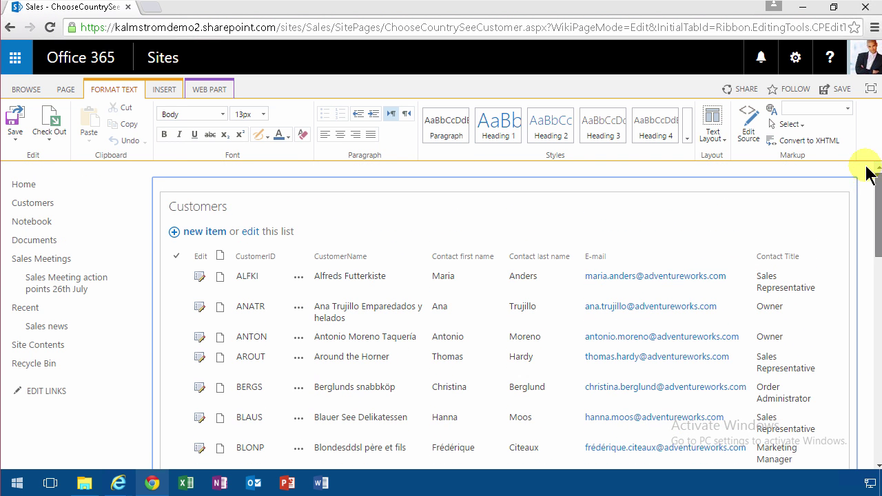
left_click(820, 205)
left_click(778, 222)
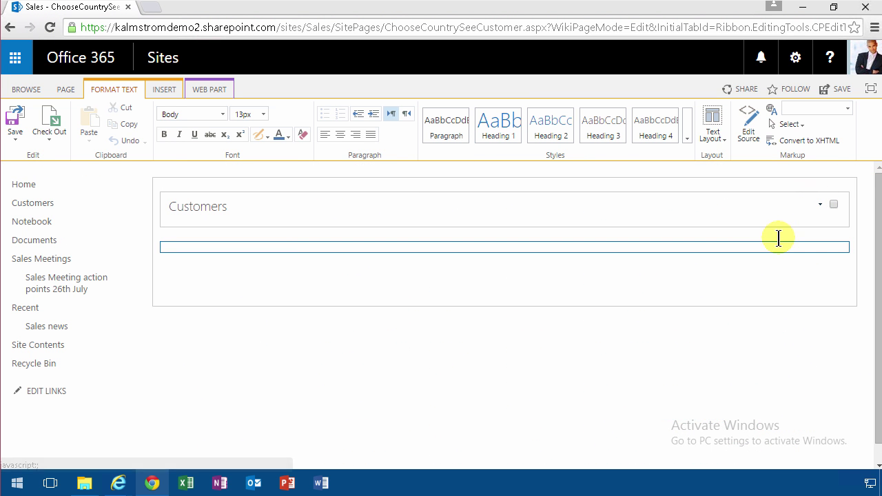
Delete the blank line above the Customers part and select the empty filter web part.
left_click(739, 273)
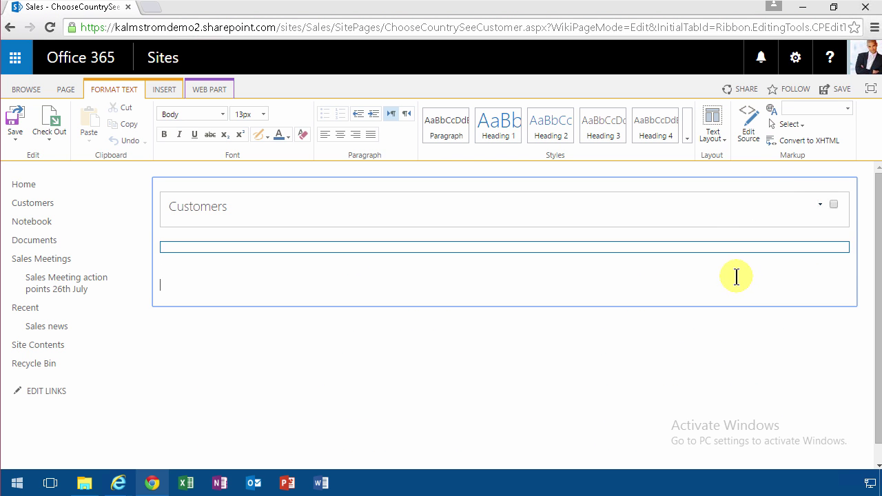
left_click(664, 225)
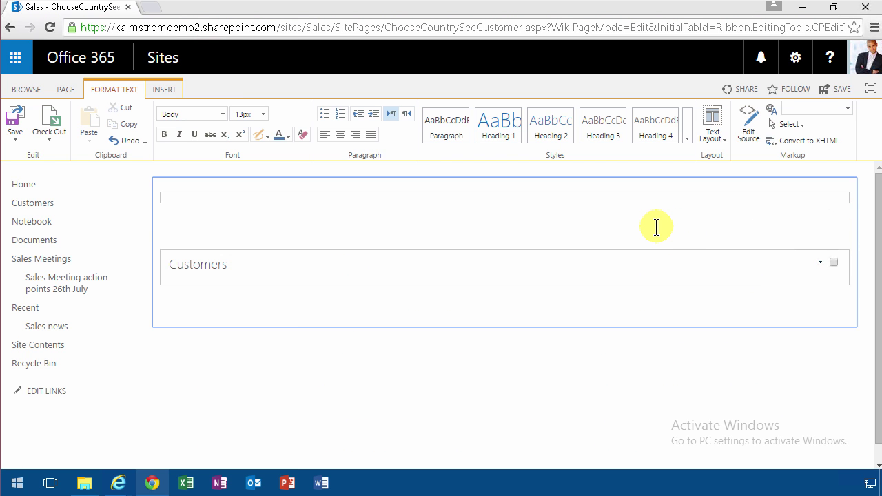
key("BackSpace")
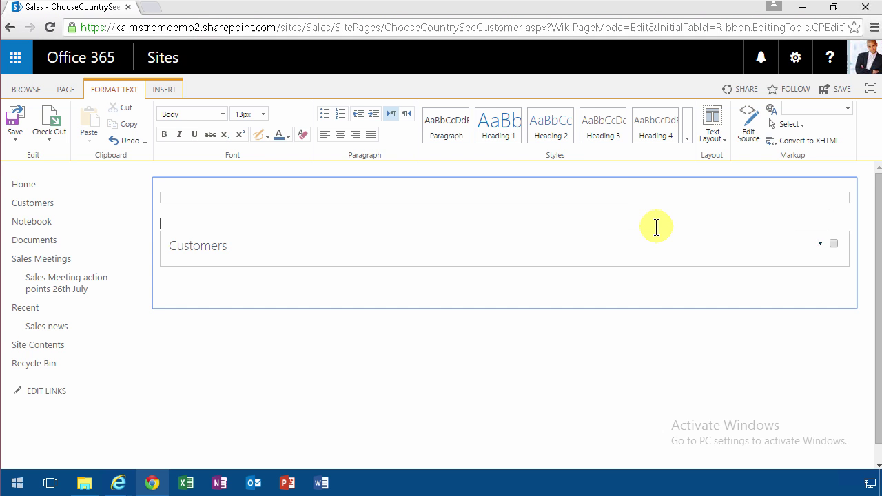
left_click(615, 197)
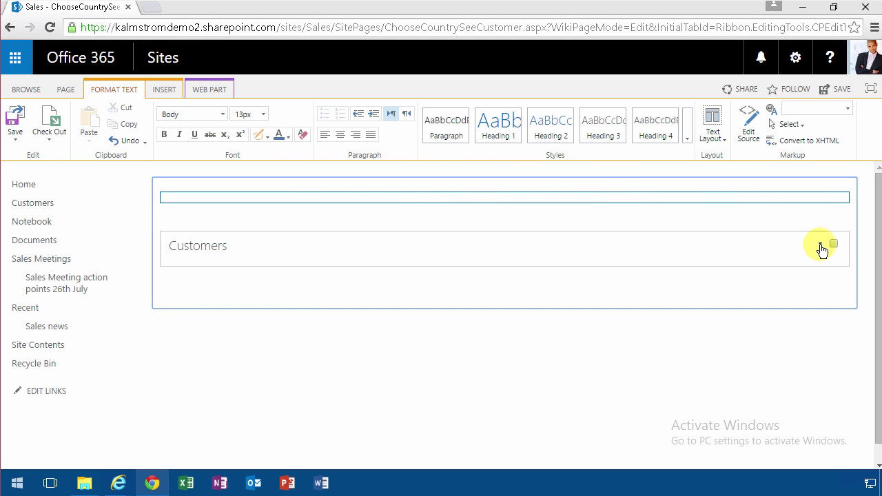
Open the Choice Filter's Web Part Properties and select all its placeholder choice values.
left_click(219, 88)
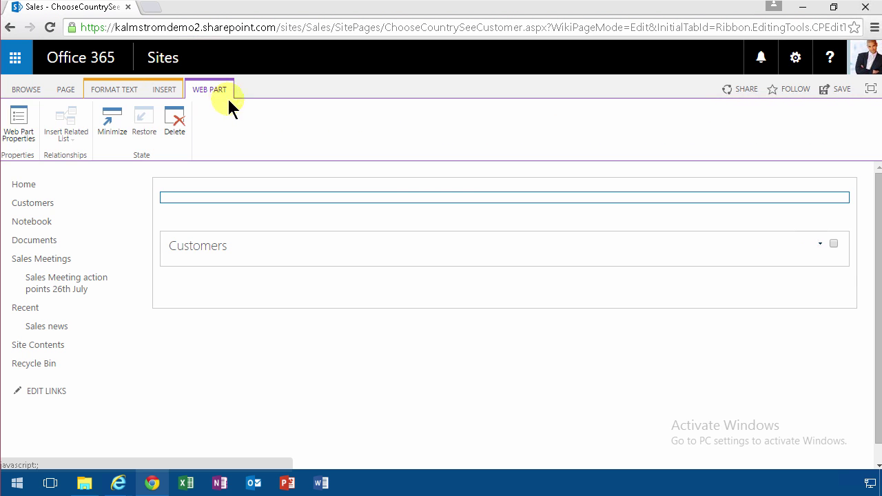
left_click(18, 124)
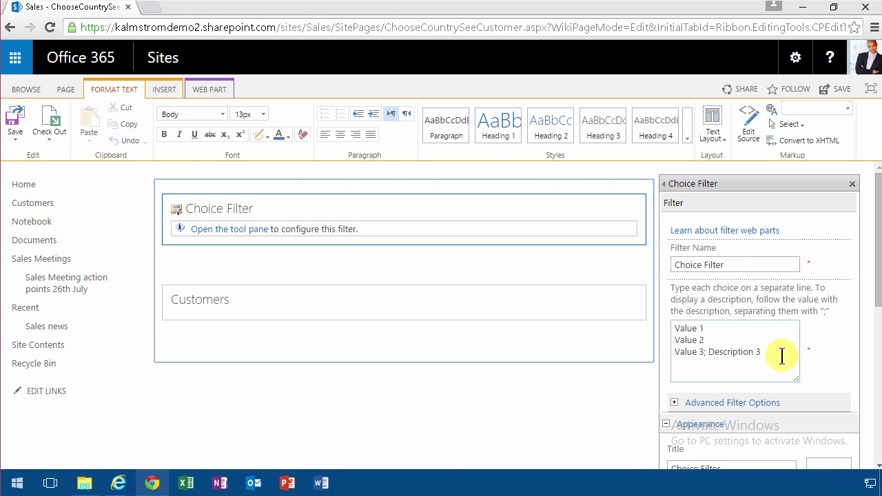
left_click(781, 354)
key("ctrl+a")
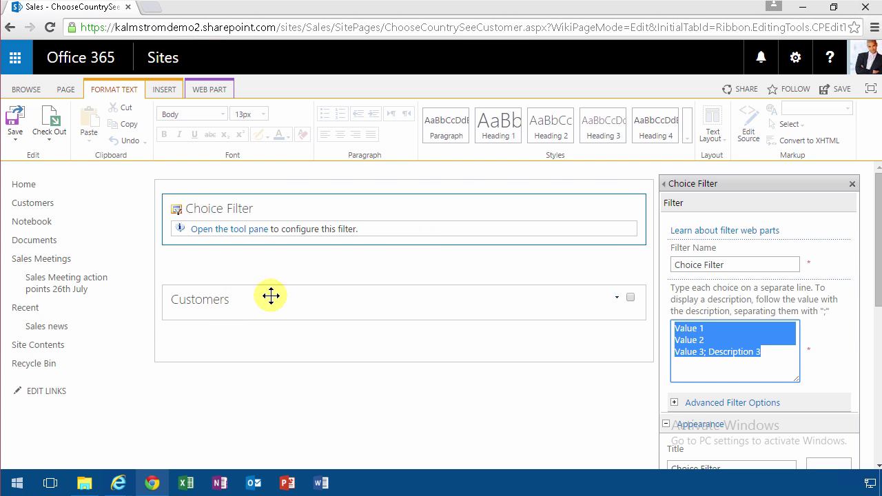
Open the Customers list in a new tab and go to its List Settings.
right_click(17, 202)
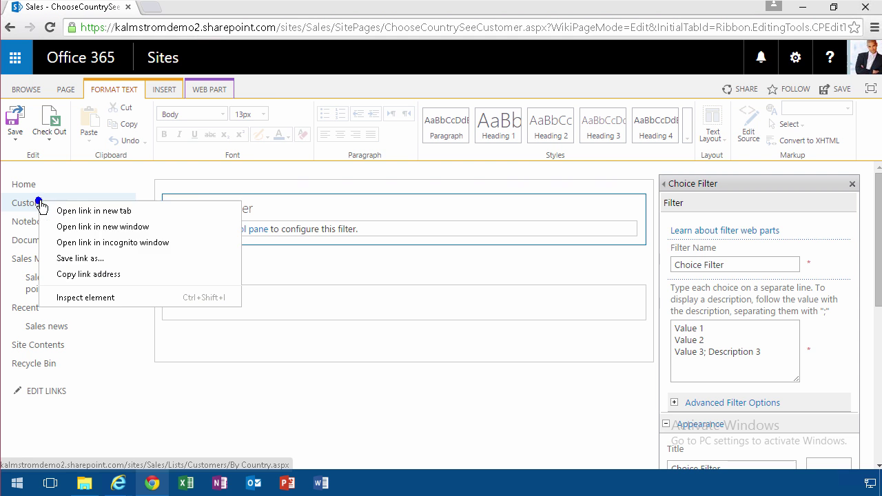
left_click(98, 210)
left_click(195, 14)
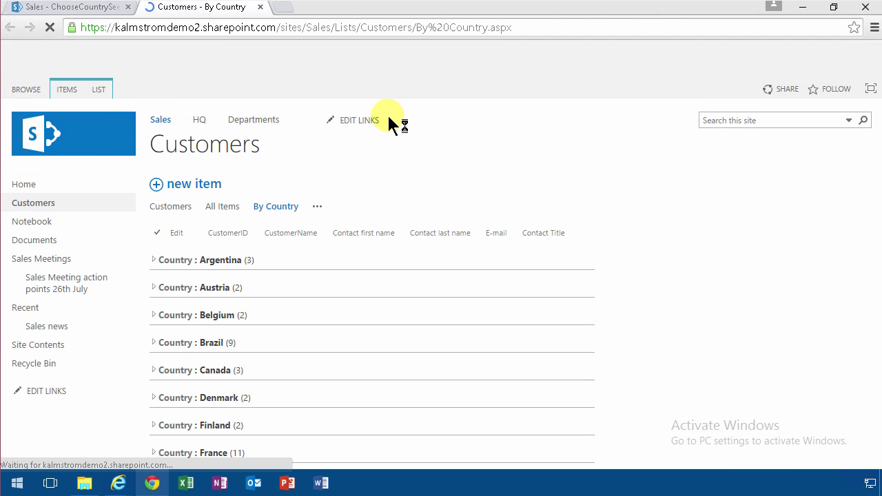
left_click(96, 97)
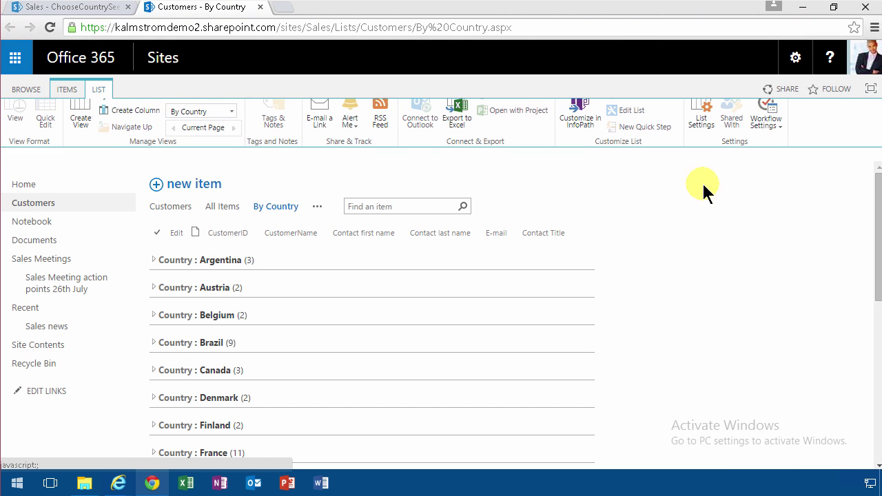
left_click(710, 131)
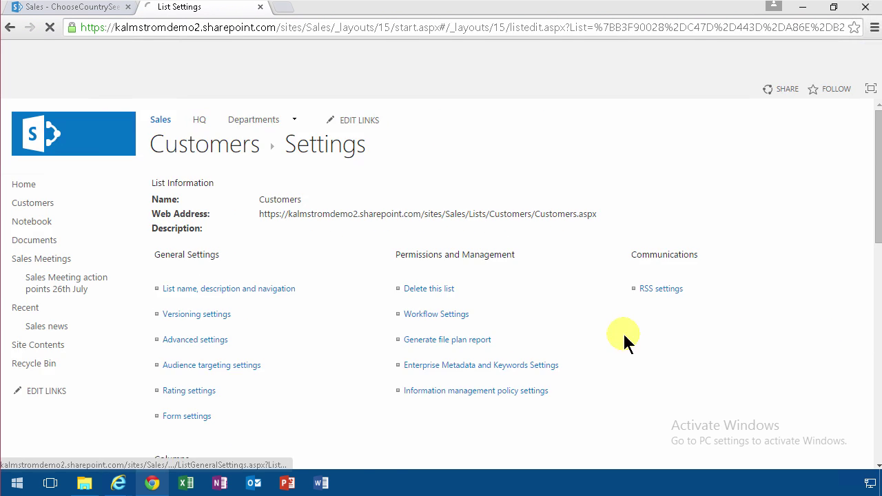
Edit the Country column and change its type to Choice (menu to choose from).
scroll(302, 369, "down", 5)
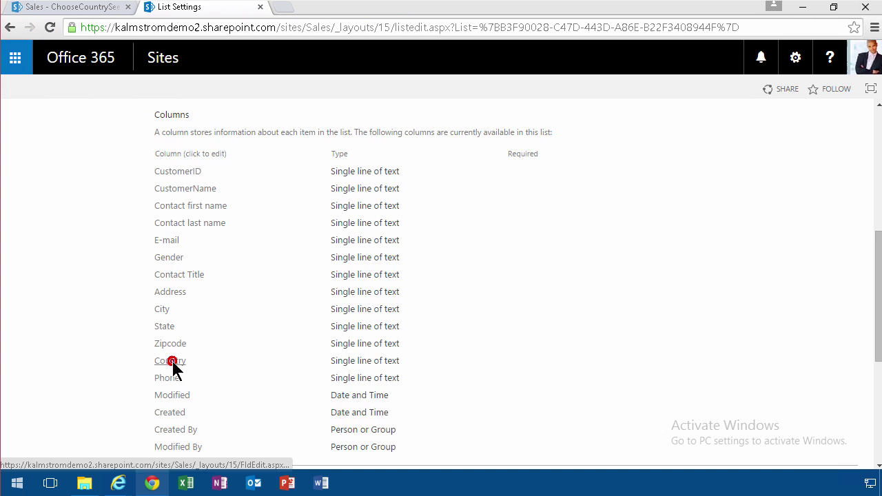
left_click(171, 360)
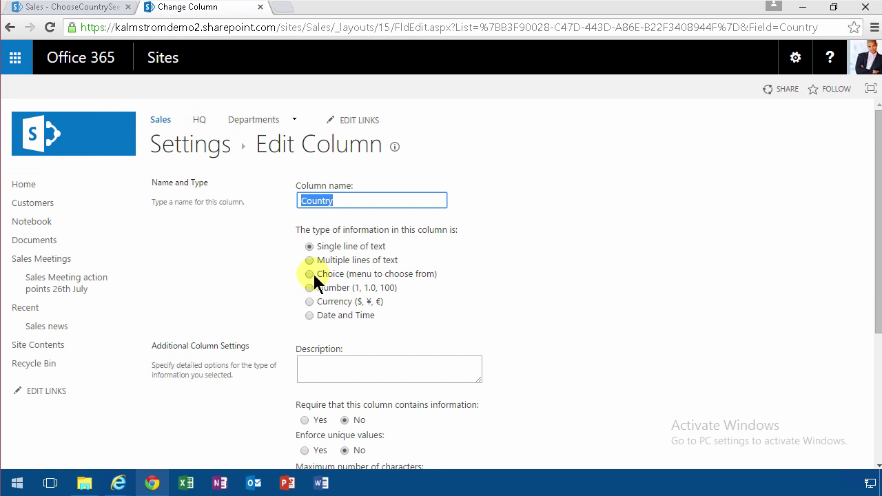
left_click(310, 274)
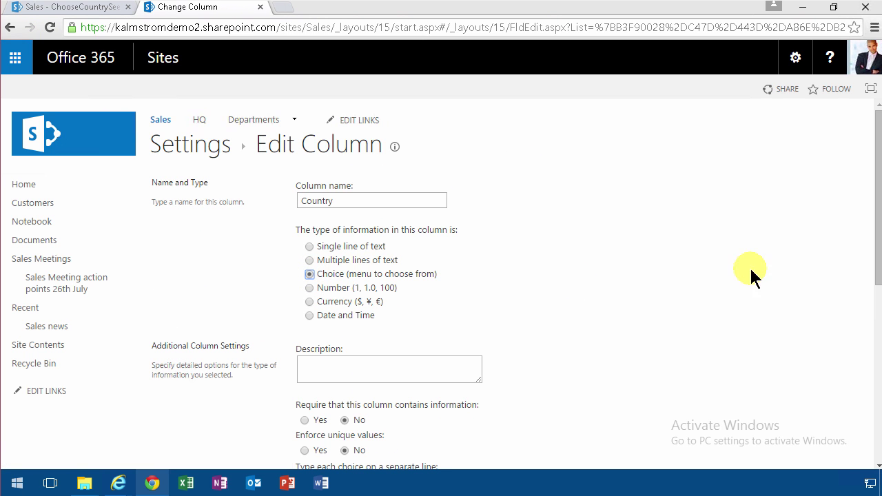
scroll(872, 352, "down", 5)
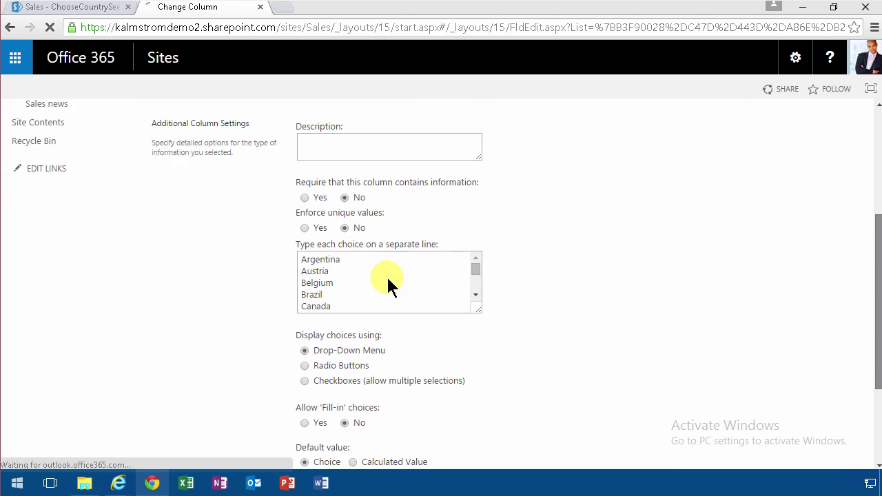
Select all the Country column's country choices and save the column with OK.
left_click_drag(342, 207, 346, 229)
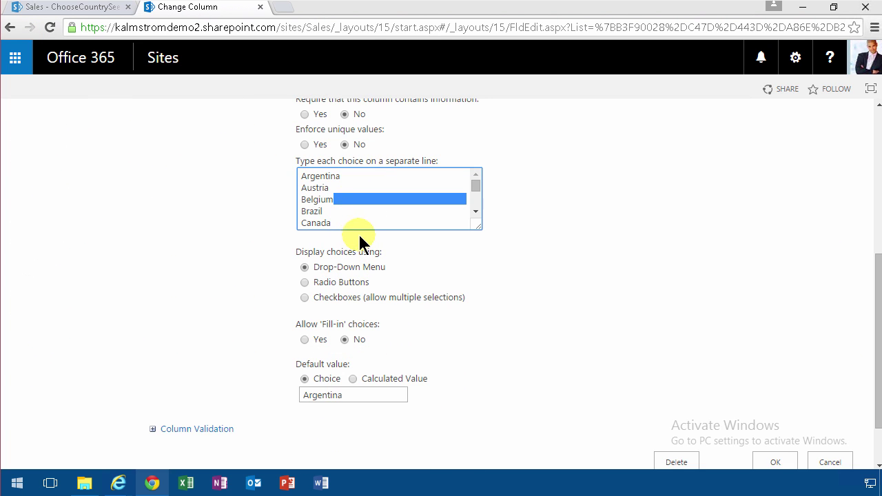
key("ctrl+a")
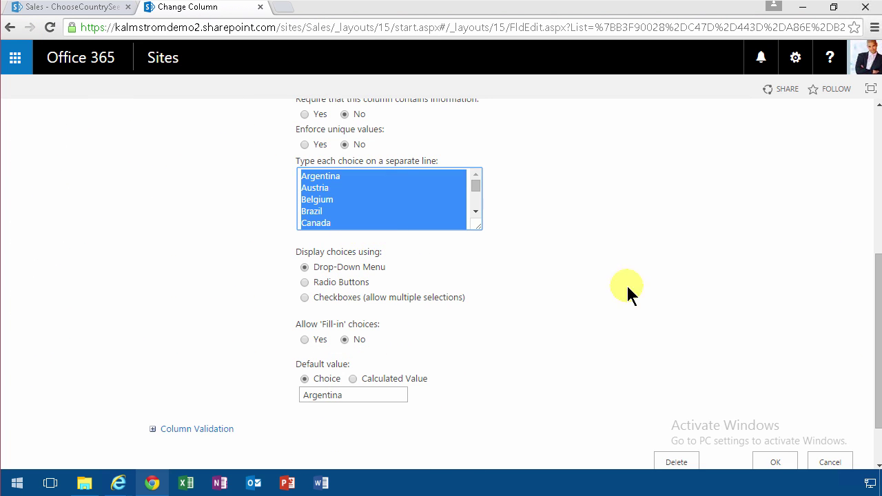
left_click(775, 460)
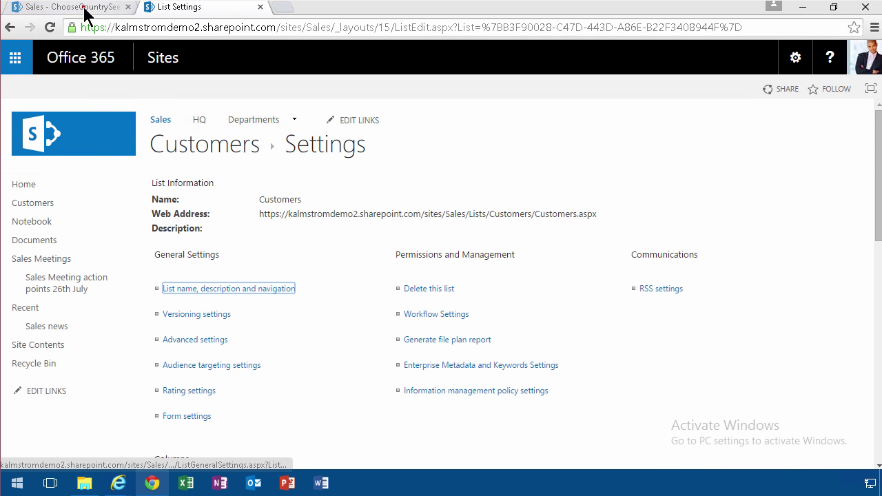
On the page tab, replace the filter's sample values with the pasted countries and apply.
left_click(55, 10)
left_click(758, 353)
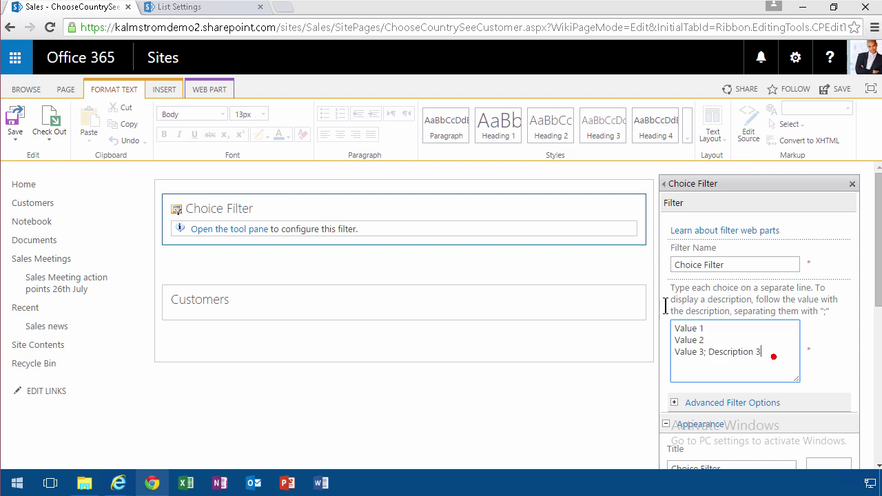
key("ctrl+a")
key("ctrl+v")
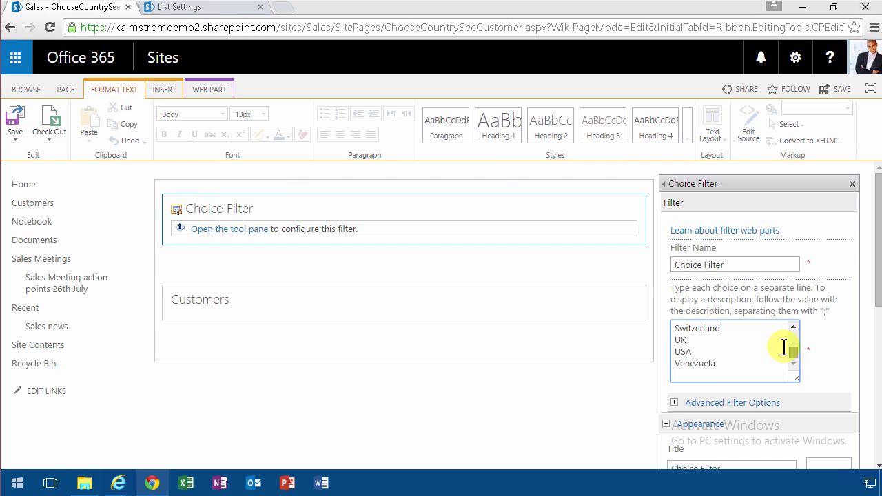
key("BackSpace")
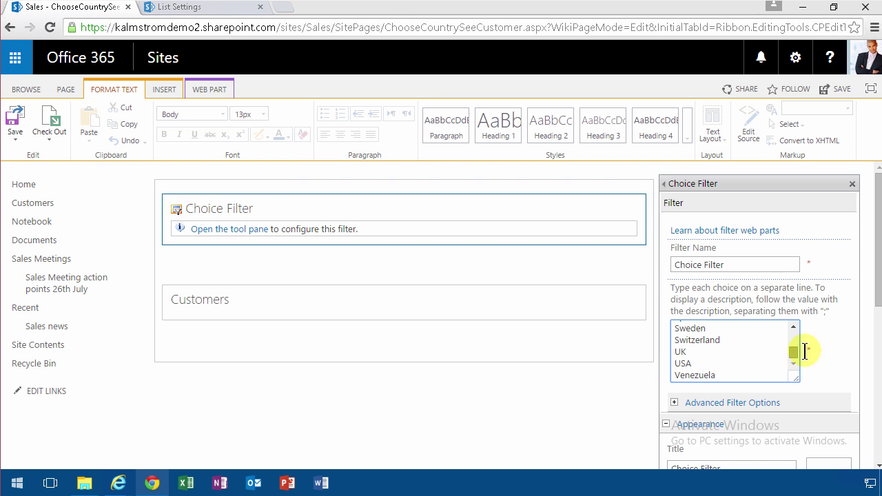
left_click_drag(879, 285, 871, 442)
left_click(831, 435)
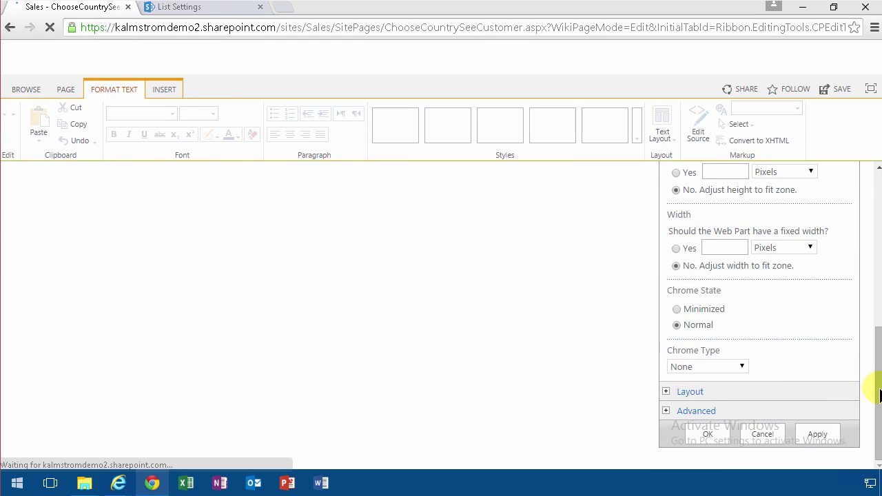
left_click_drag(878, 394, 874, 168)
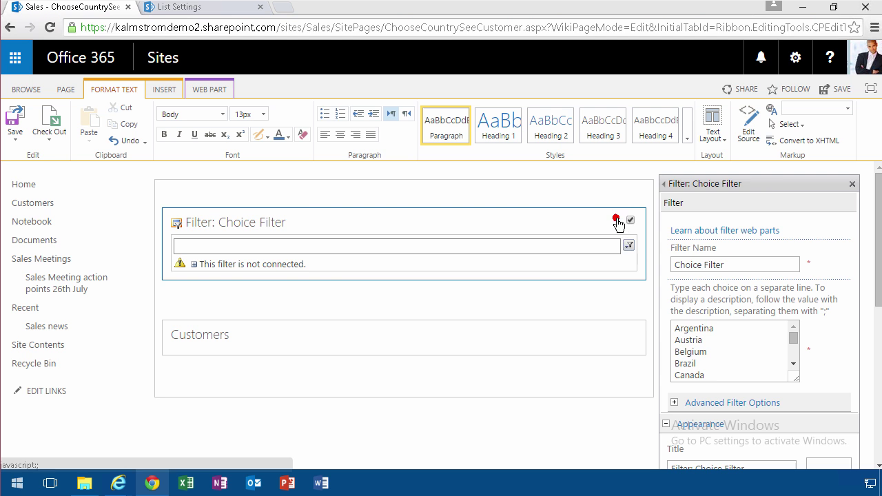
Choose Connections > Send Filter Values To > Customers on the Choice Filter.
left_click(616, 221)
mouse_move(605, 315)
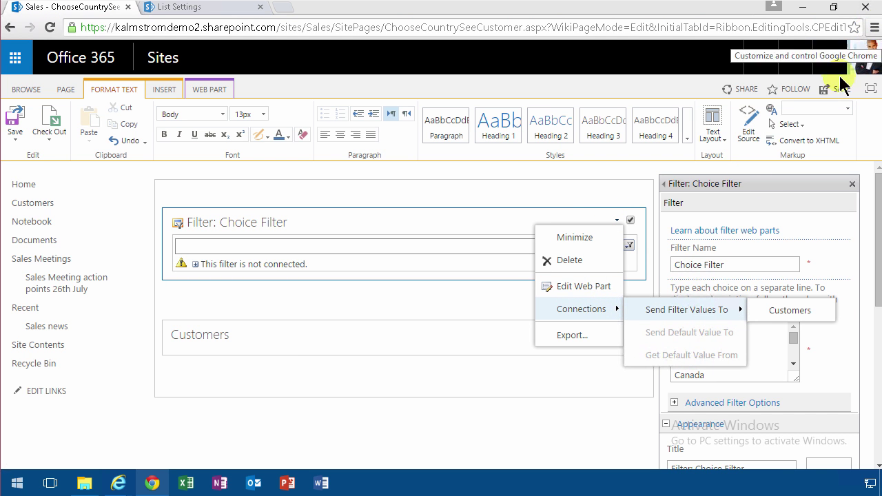
mouse_move(672, 314)
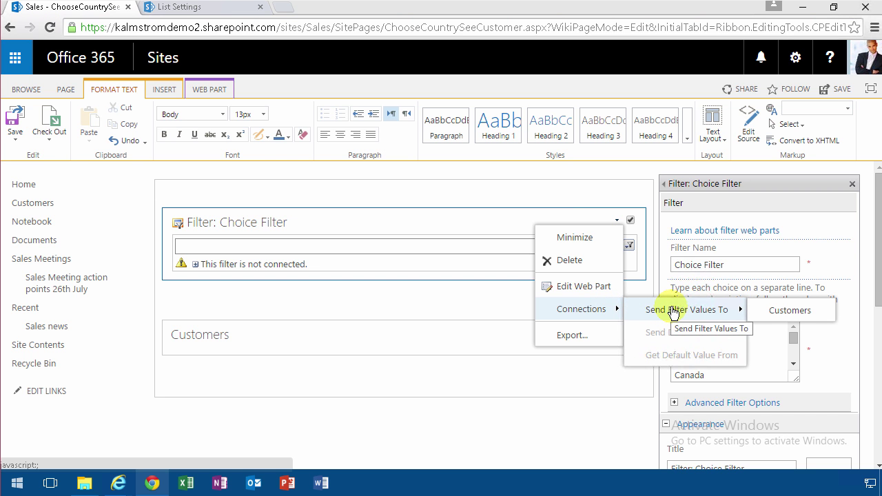
left_click(787, 311)
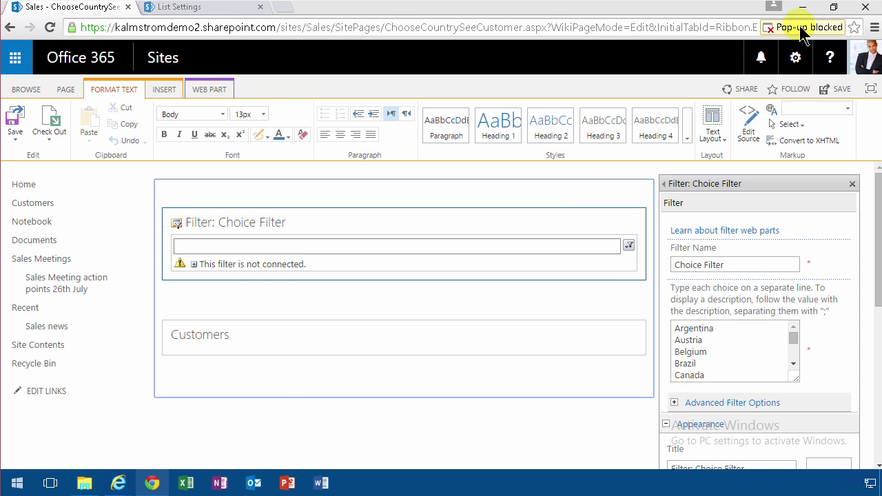
Always allow pop-ups from this site and reopen the filter's connection options.
left_click(803, 30)
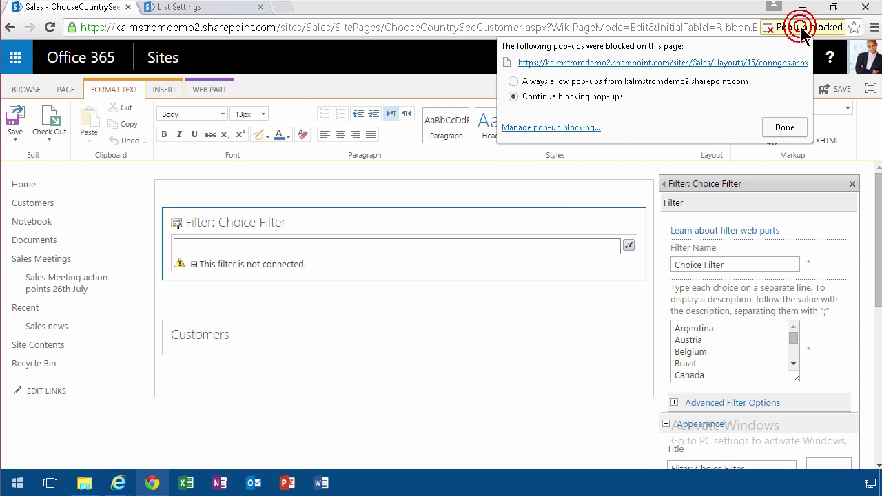
left_click(563, 81)
left_click(770, 130)
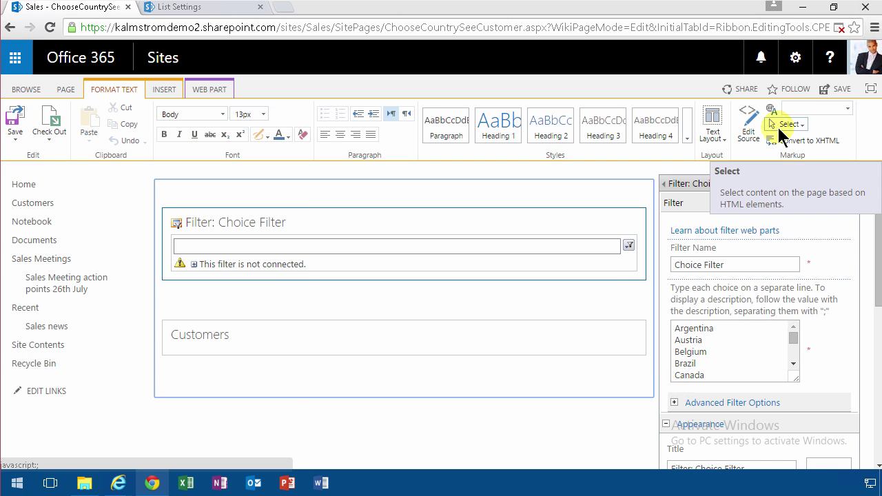
mouse_move(624, 244)
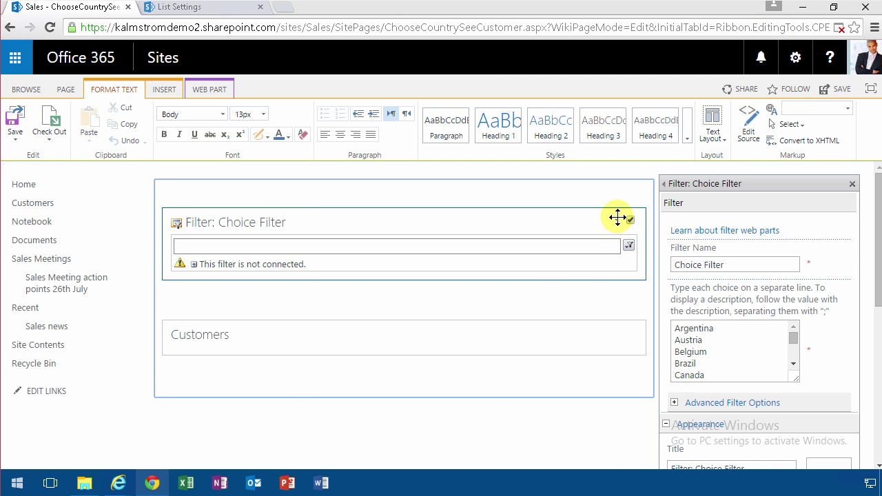
left_click(617, 222)
left_click(611, 310)
Connect to Customers with connection type Get Filter Values From and continue to Configure.
mouse_move(667, 313)
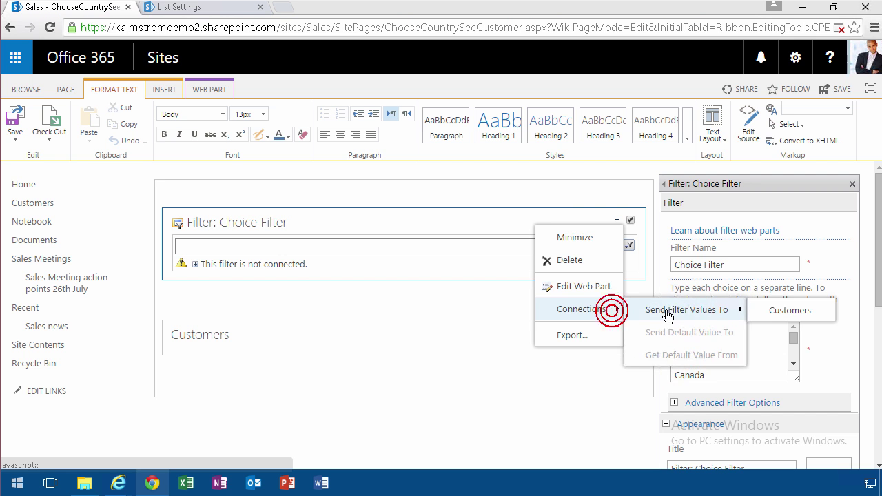
left_click(772, 312)
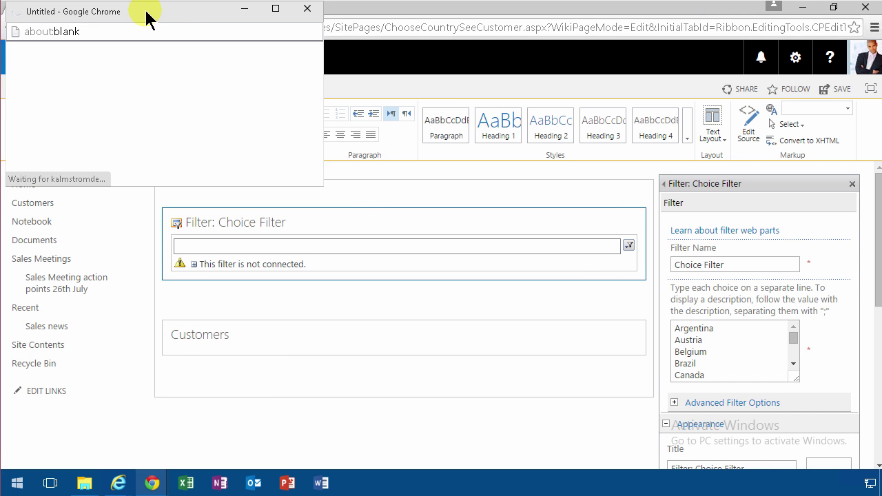
left_click_drag(182, 29, 402, 131)
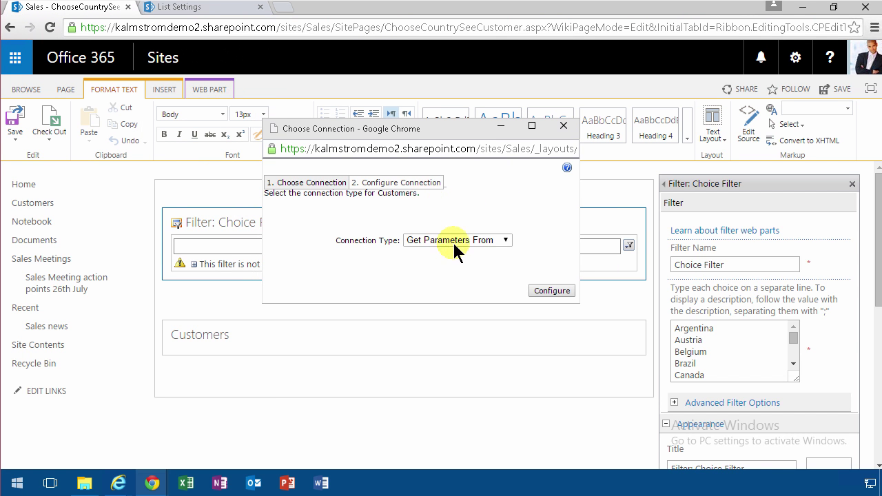
left_click(500, 242)
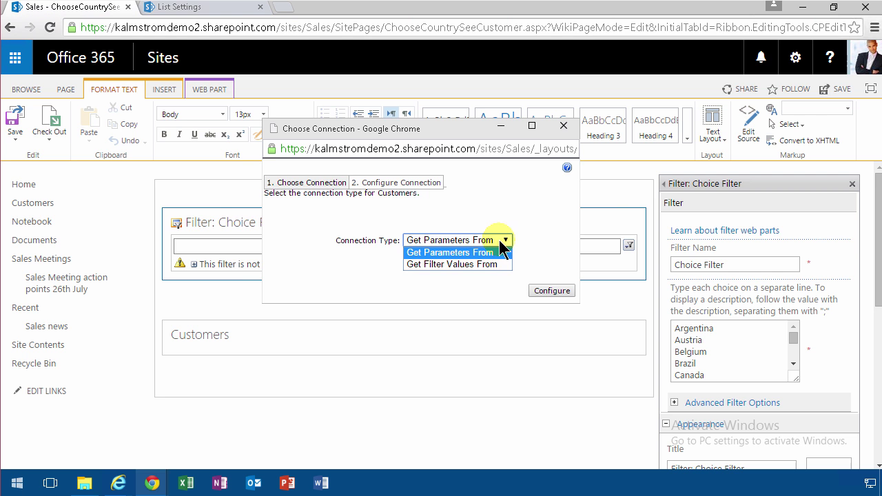
left_click(486, 265)
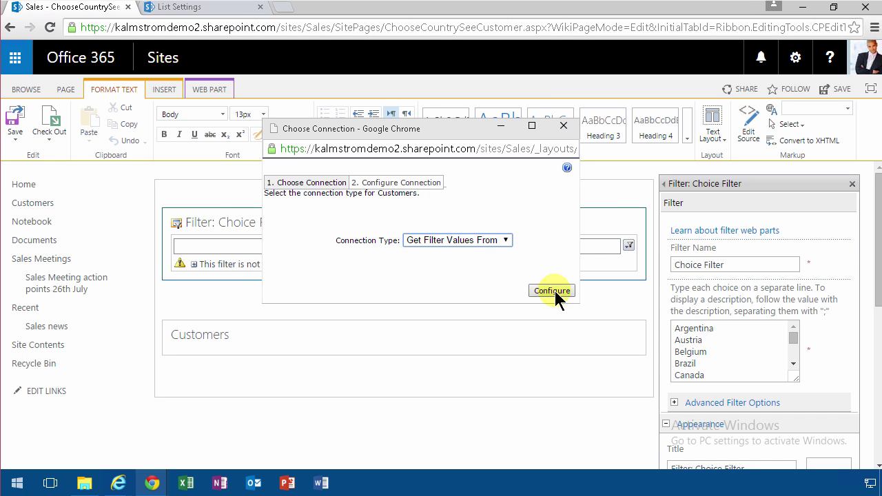
left_click(555, 292)
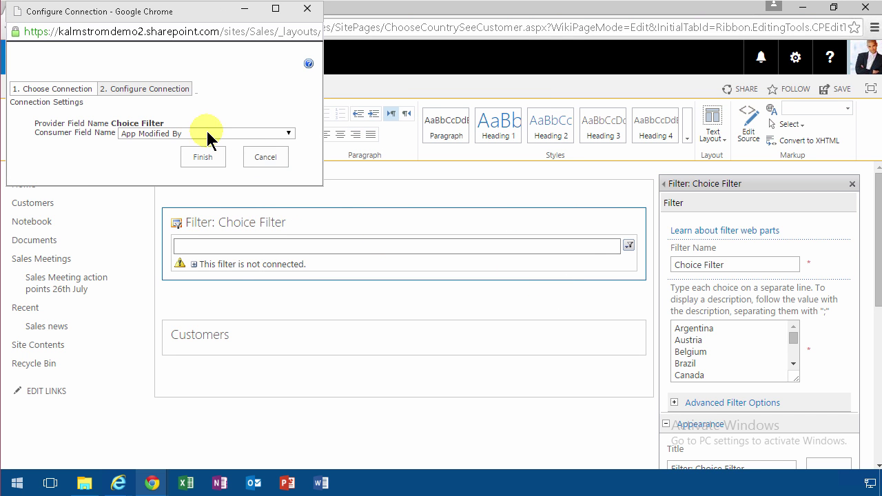
Choose Country as the consumer field name and finish the connection.
left_click(206, 133)
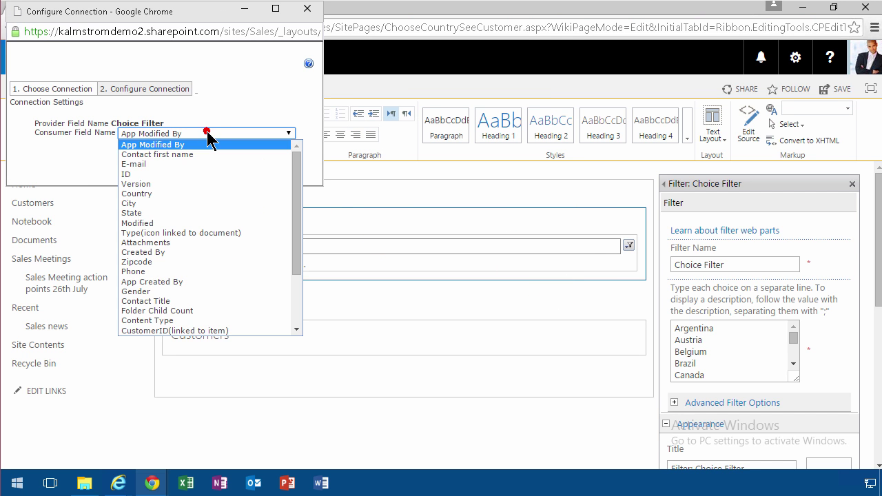
left_click(176, 195)
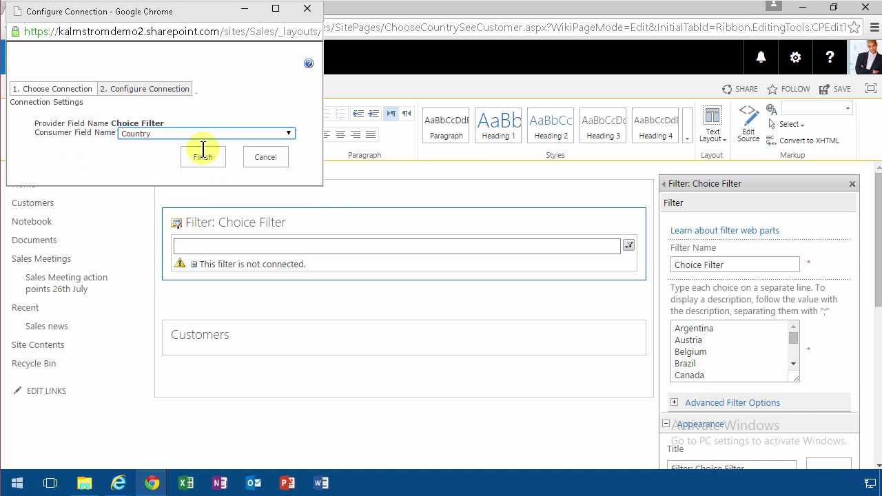
left_click(202, 159)
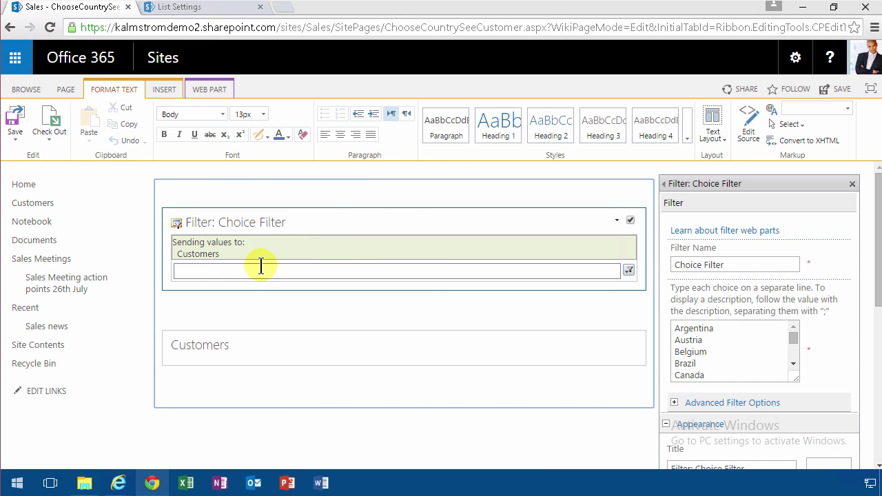
Restore the minimized Customers web part on the ChooseCountrySeeCustomer page and save the page.
left_click(15, 115)
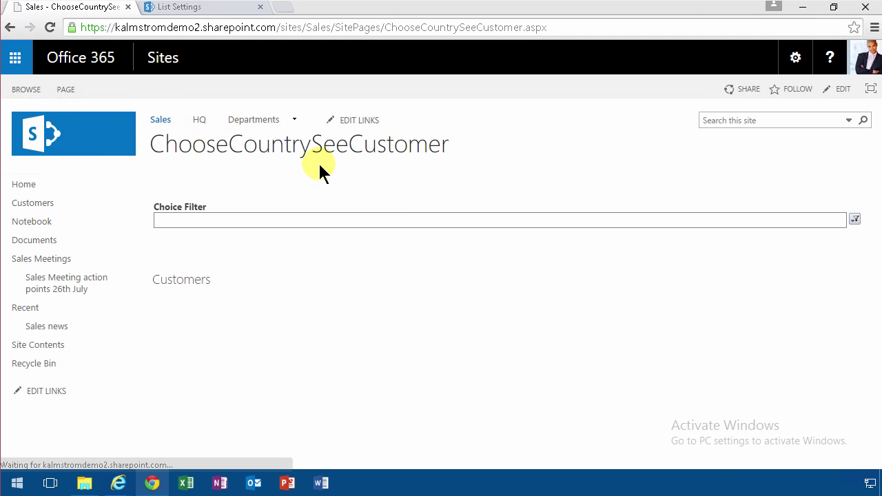
left_click(836, 90)
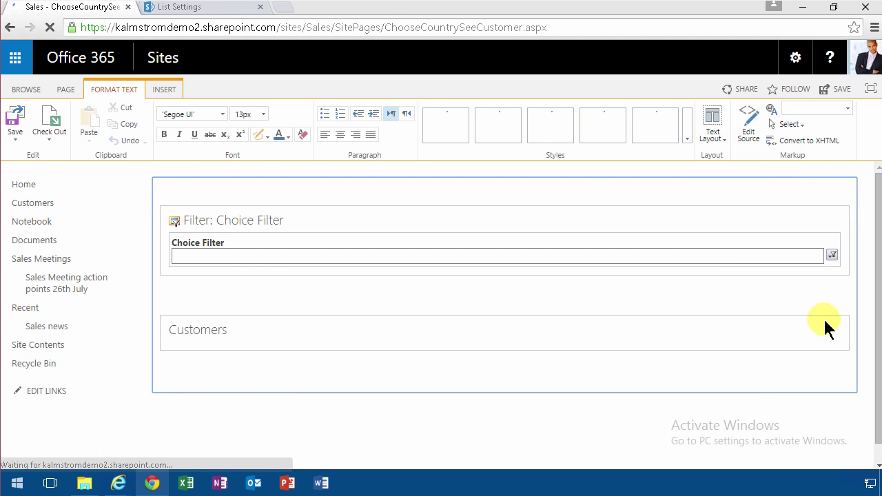
left_click(820, 329)
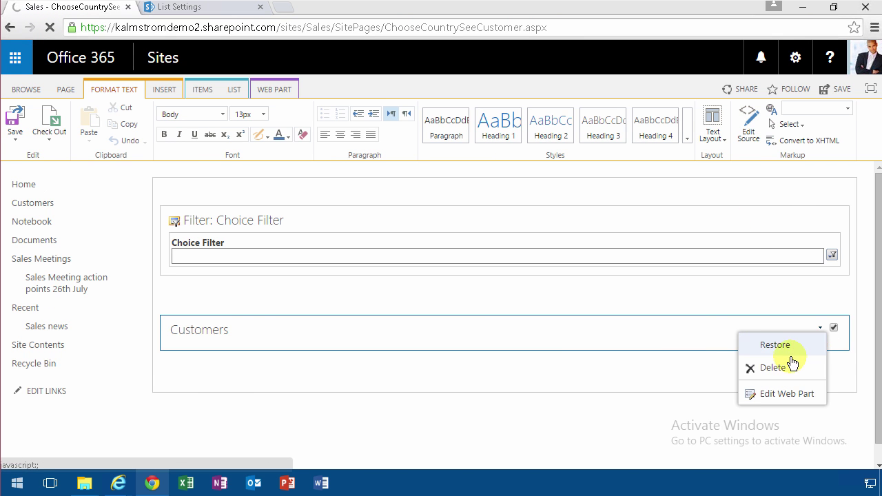
left_click(782, 346)
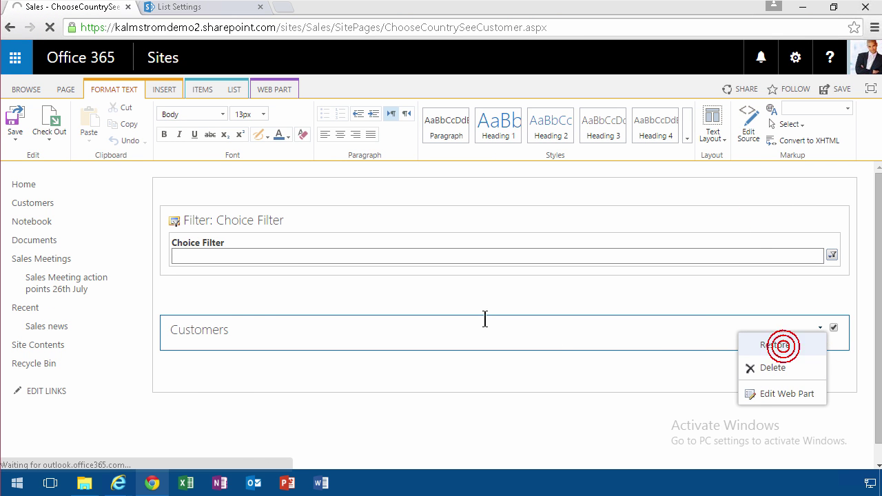
left_click(16, 119)
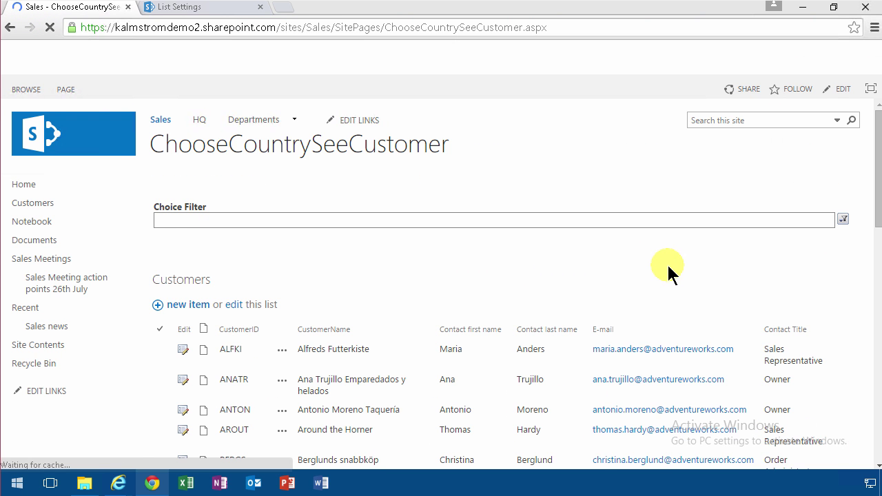
Choose Finland from the Choice Filter's country list.
left_click(837, 217)
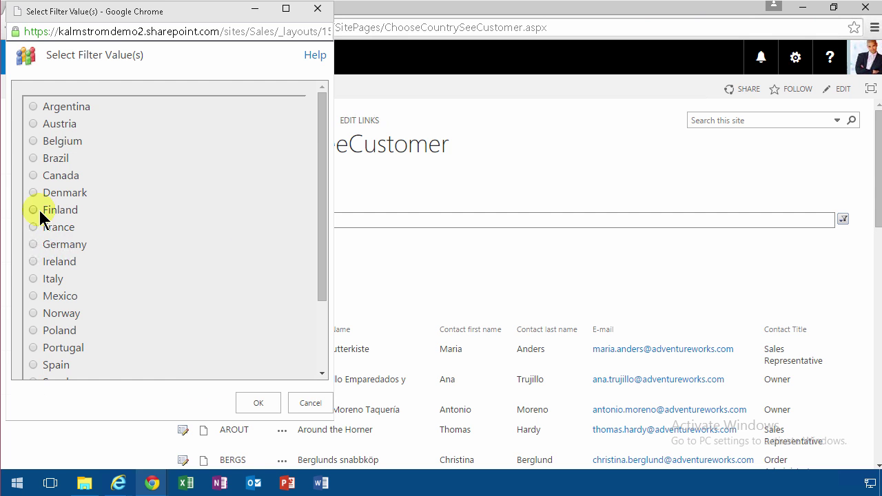
left_click(257, 402)
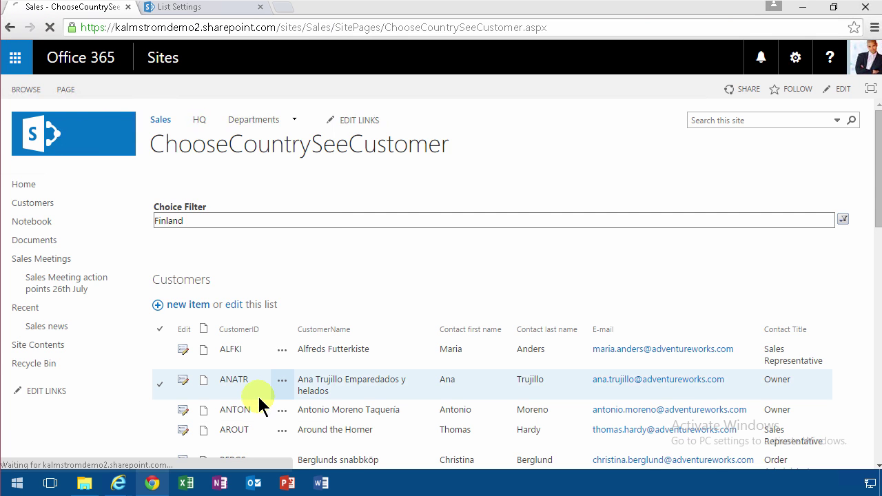